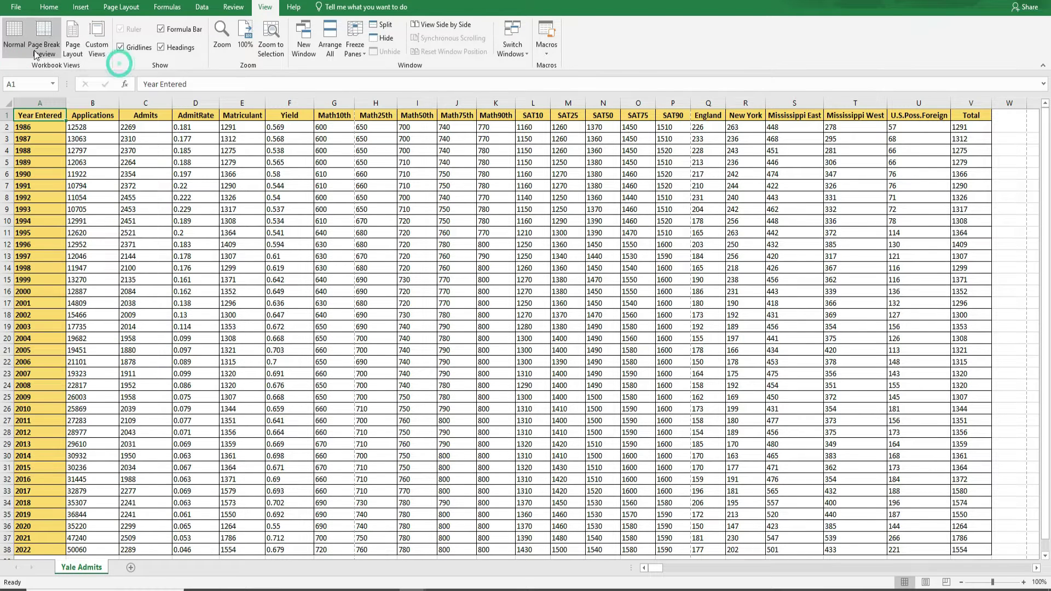
Preview the Yale Admits sheet in Page Layout and Page Break Preview, then return to Normal view.
{"action": "left_click", "coordinate": [15, 42]}
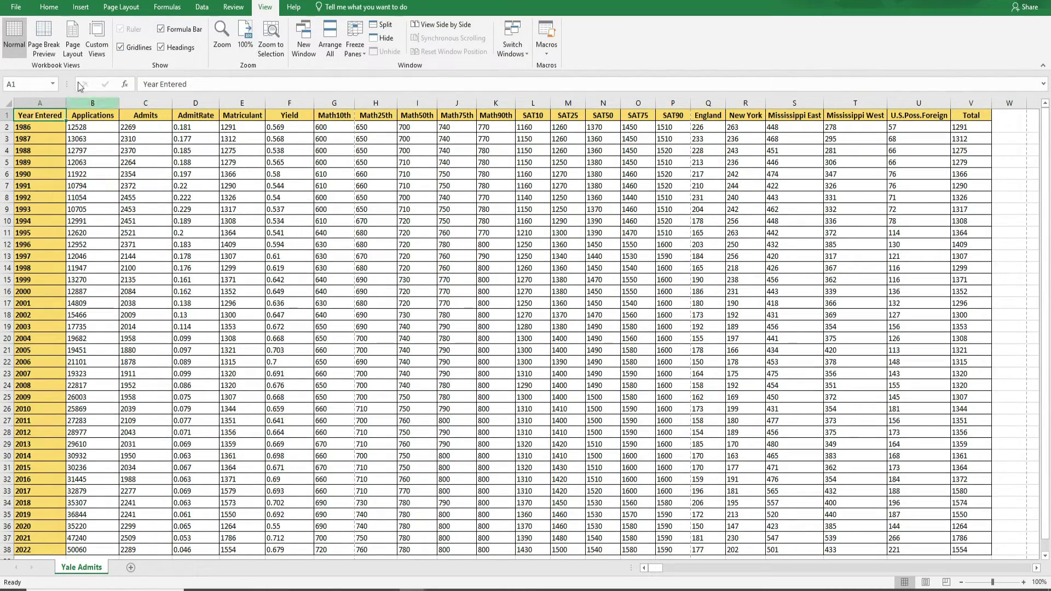
{"action": "left_click", "coordinate": [71, 42]}
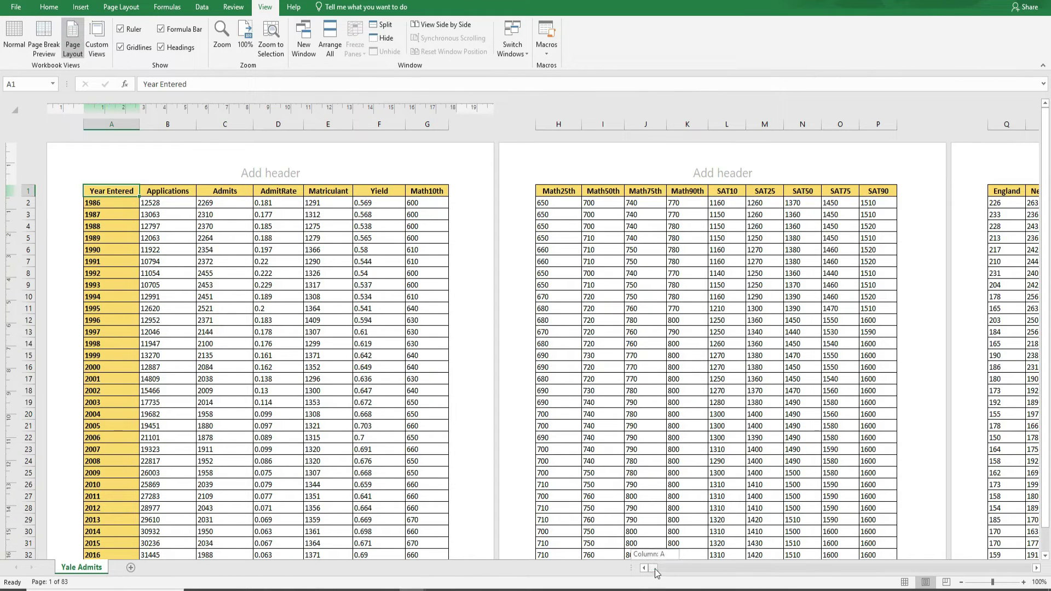
{"action": "left_click_drag", "start_coordinate": [1045, 139], "coordinate": [1044, 167]}
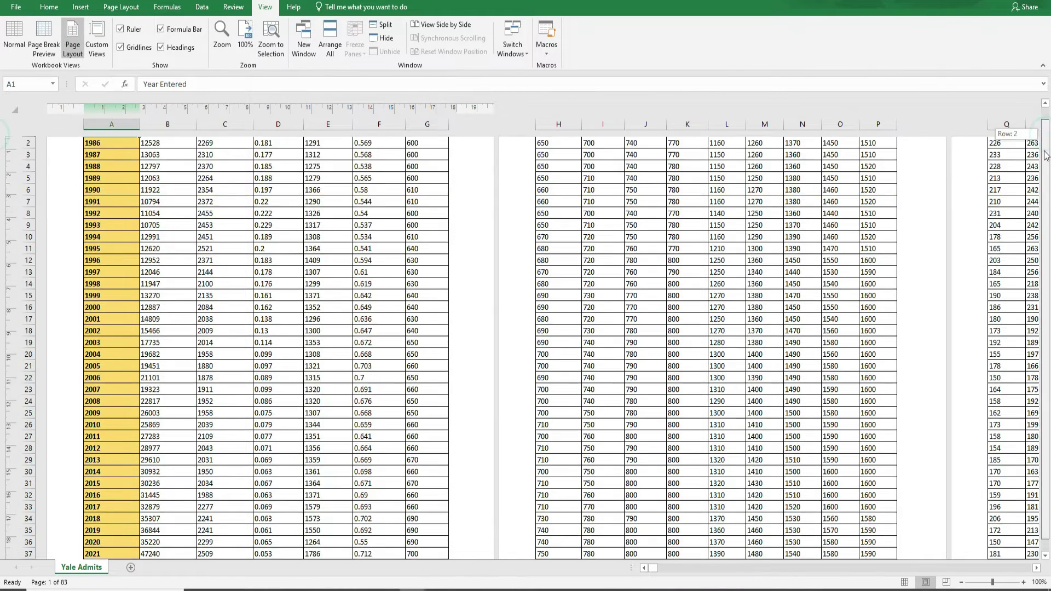
{"action": "left_click", "coordinate": [45, 41]}
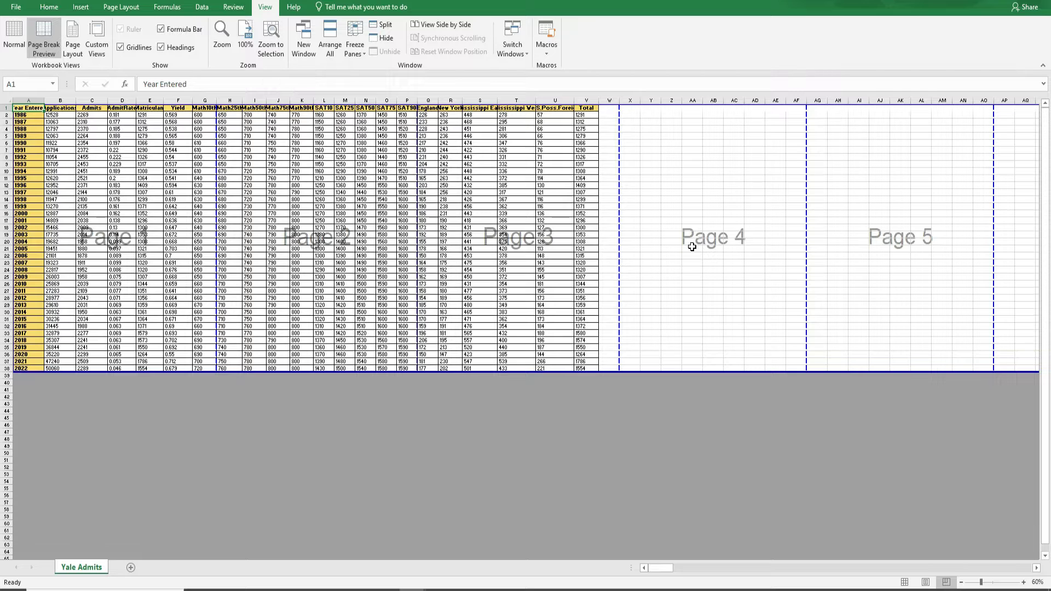
{"action": "left_click", "coordinate": [14, 41]}
Zoom the sheet to a custom 150%, then to 200%.
{"action": "left_click", "coordinate": [229, 38]}
{"action": "type", "text": "150"}
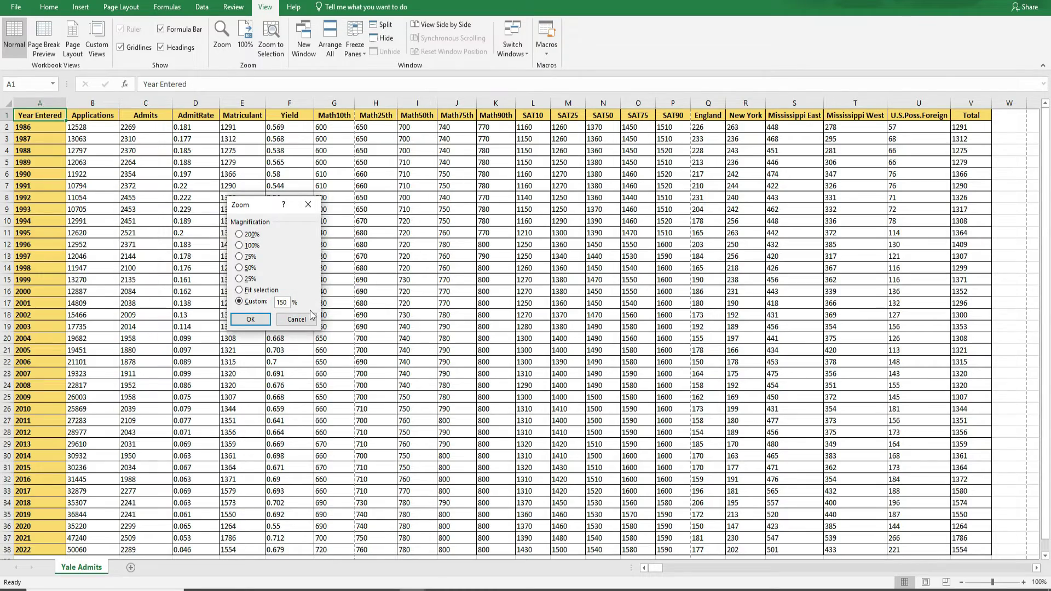
{"action": "key", "text": "Return"}
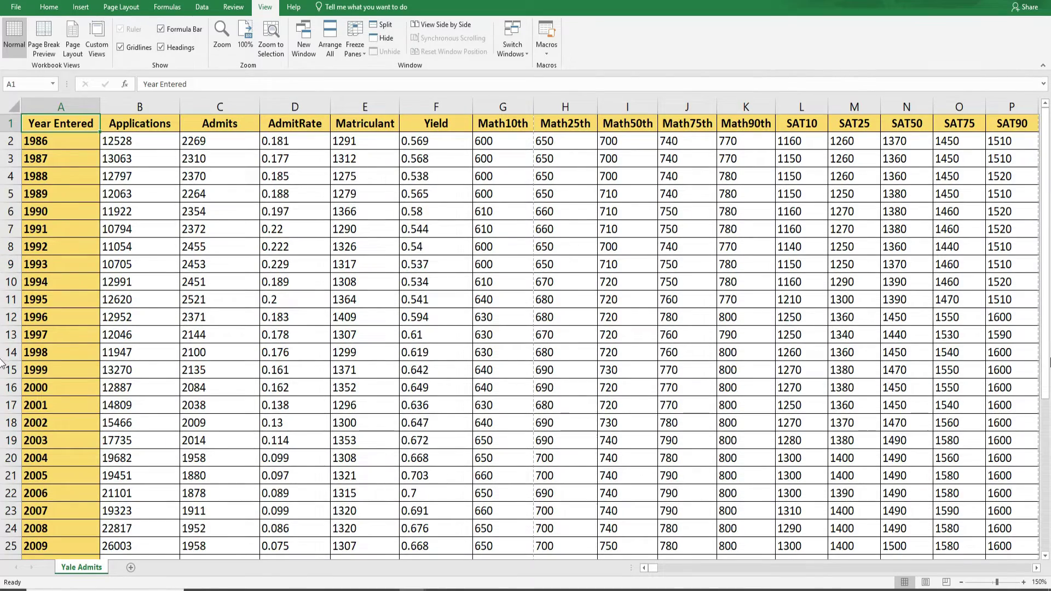
{"action": "mouse_move", "coordinate": [1047, 362]}
{"action": "left_mouse_down"}
{"action": "mouse_move", "coordinate": [1045, 422]}
{"action": "mouse_move", "coordinate": [1044, 124]}
{"action": "left_mouse_up"}
{"action": "left_click", "coordinate": [222, 37]}
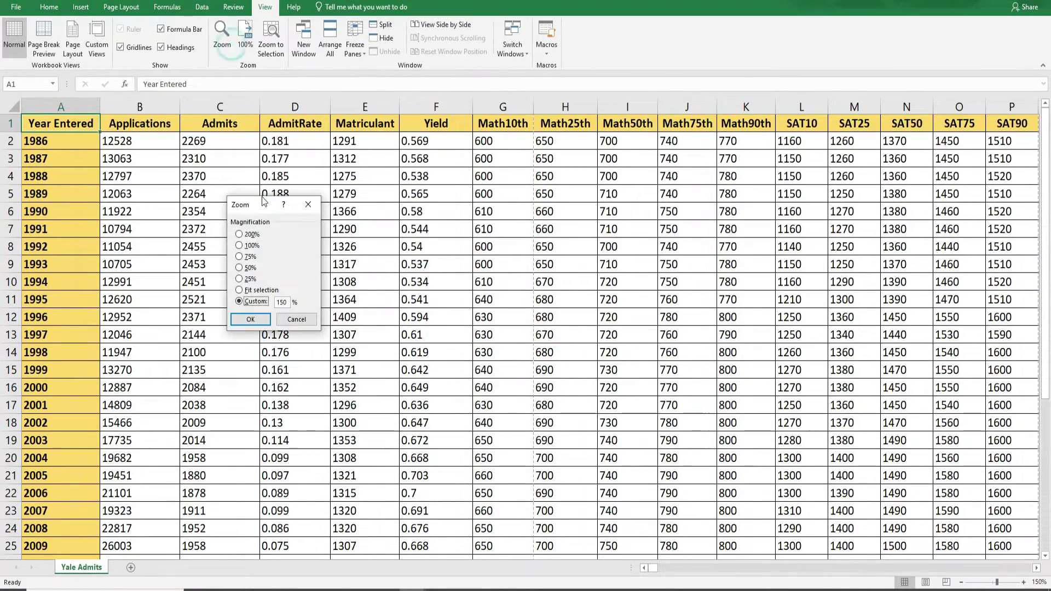
{"action": "left_click", "coordinate": [252, 320]}
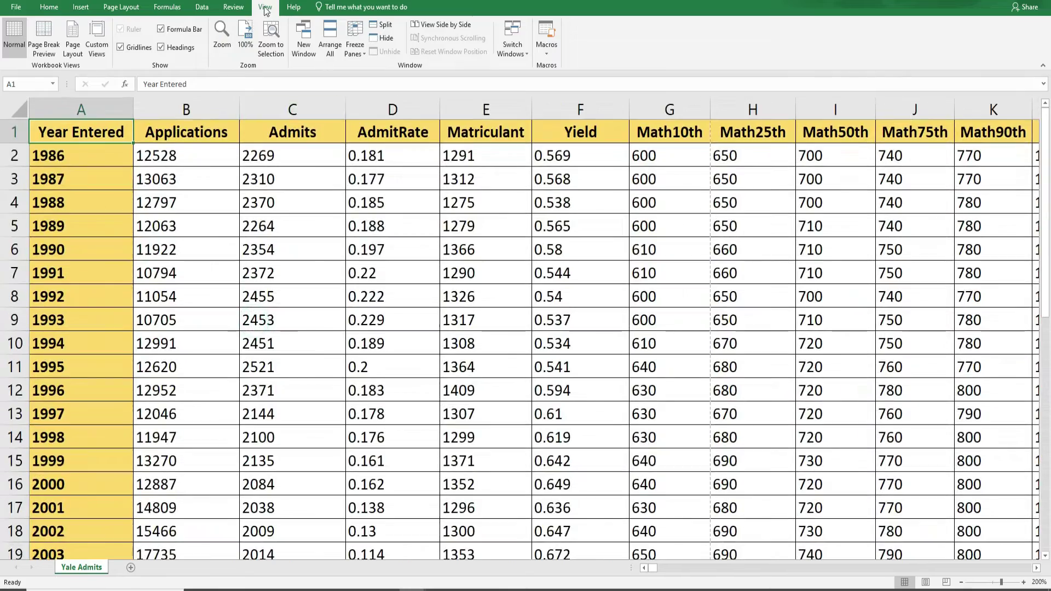
Zoom the sheet to 75%, then reset the magnification to 100%.
{"action": "left_click", "coordinate": [222, 37]}
{"action": "left_click", "coordinate": [239, 249]}
{"action": "left_click", "coordinate": [257, 317]}
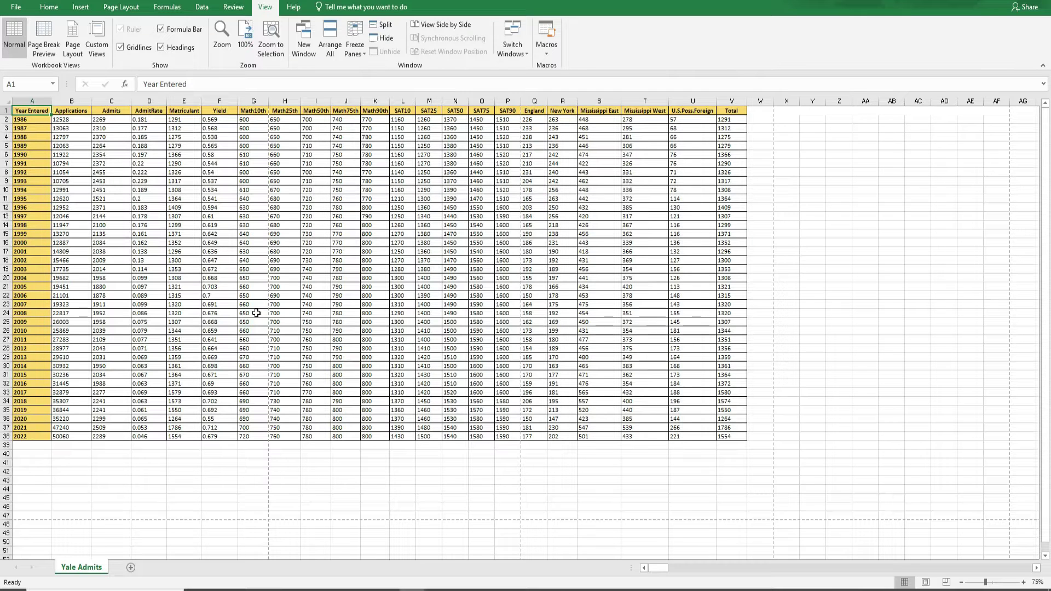
{"action": "left_click", "coordinate": [246, 37]}
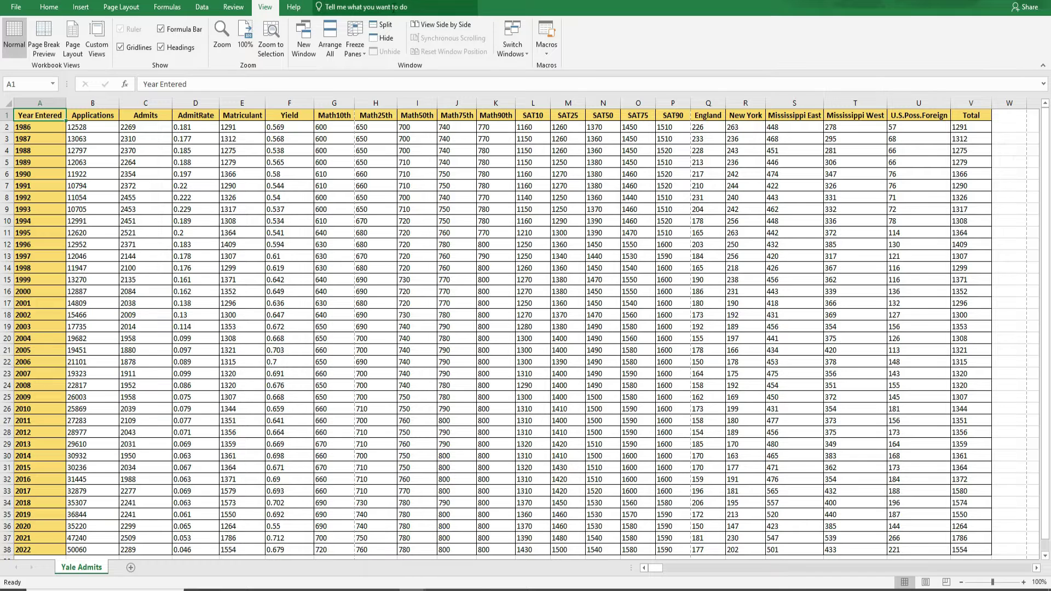
Open a second Yale Admits window and arrange the workbook windows vertically side by side.
{"action": "left_click", "coordinate": [309, 36]}
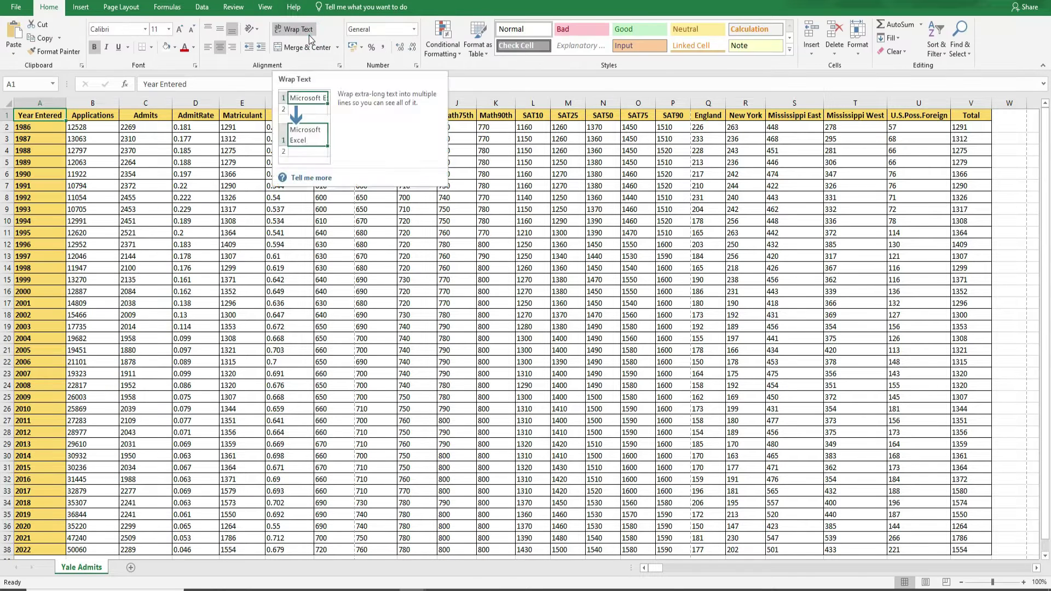
{"action": "left_click", "coordinate": [267, 7]}
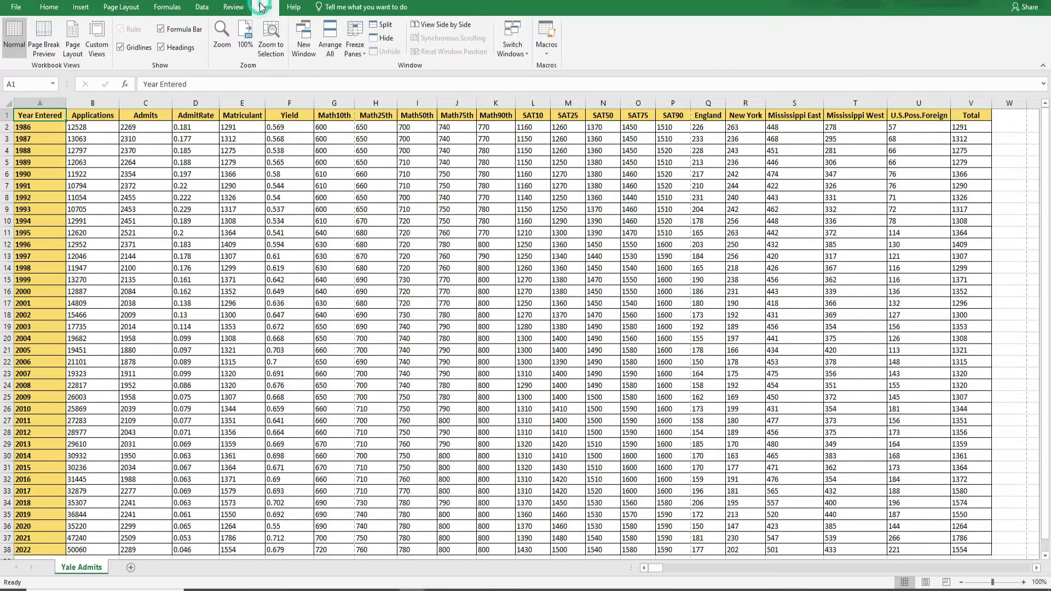
{"action": "left_click", "coordinate": [326, 33]}
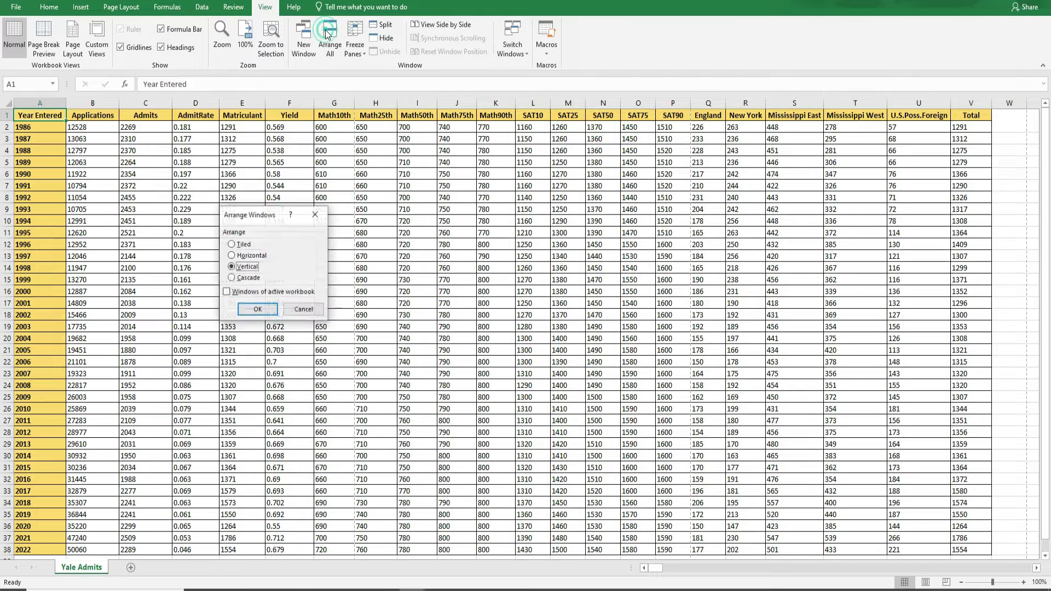
{"action": "left_click", "coordinate": [255, 310]}
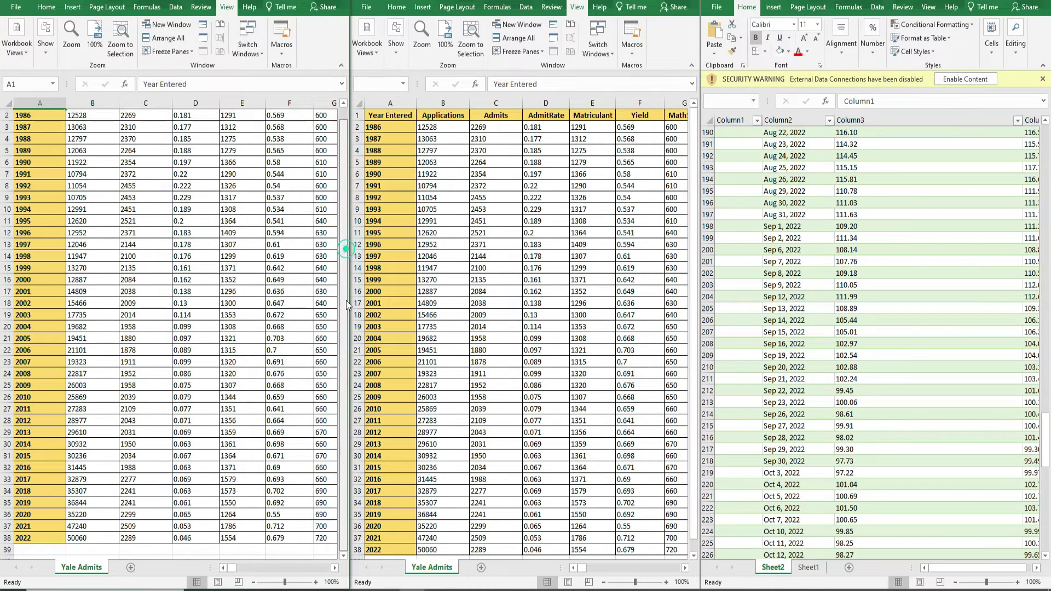
Switch from the middle workbook window to the left Yale Admits window.
{"action": "left_click", "coordinate": [697, 242]}
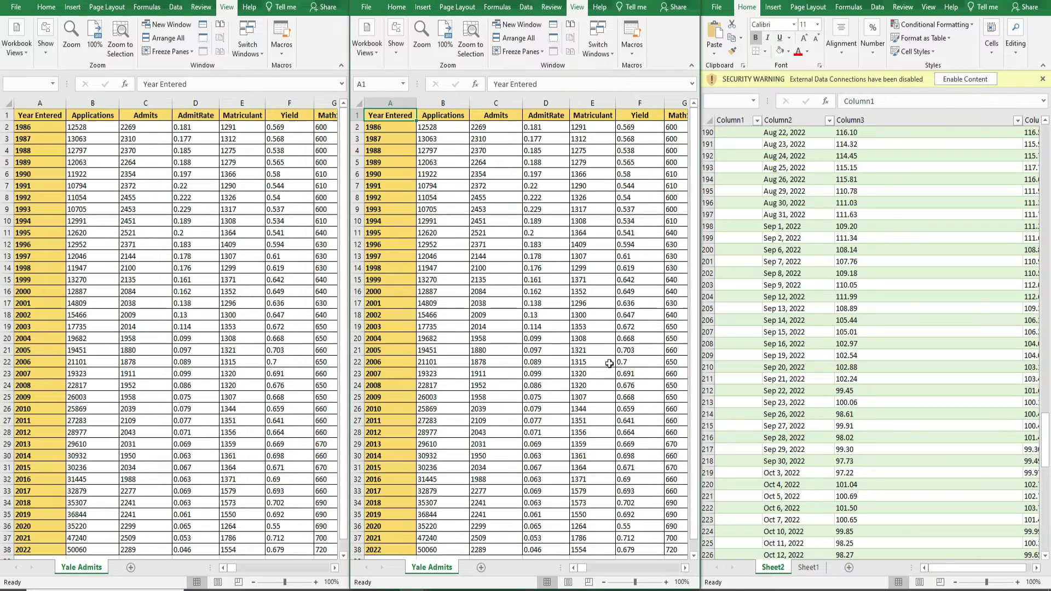
{"action": "left_click_drag", "start_coordinate": [584, 577], "coordinate": [580, 575]}
{"action": "left_click", "coordinate": [231, 572]}
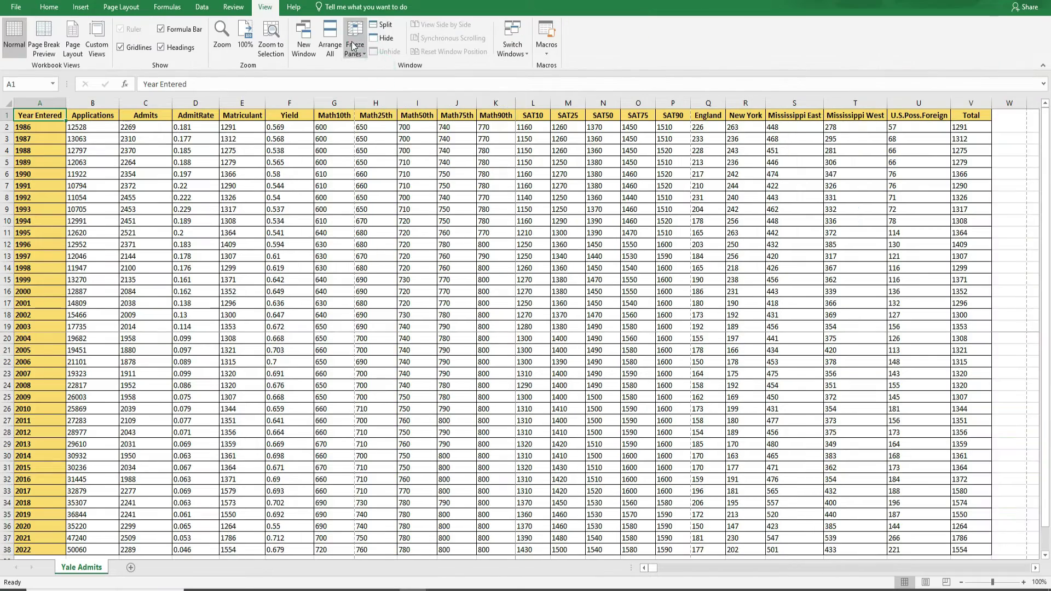
{"action": "left_click", "coordinate": [351, 53]}
Freeze the first column of the Yale Admits sheet.
{"action": "left_click", "coordinate": [367, 98]}
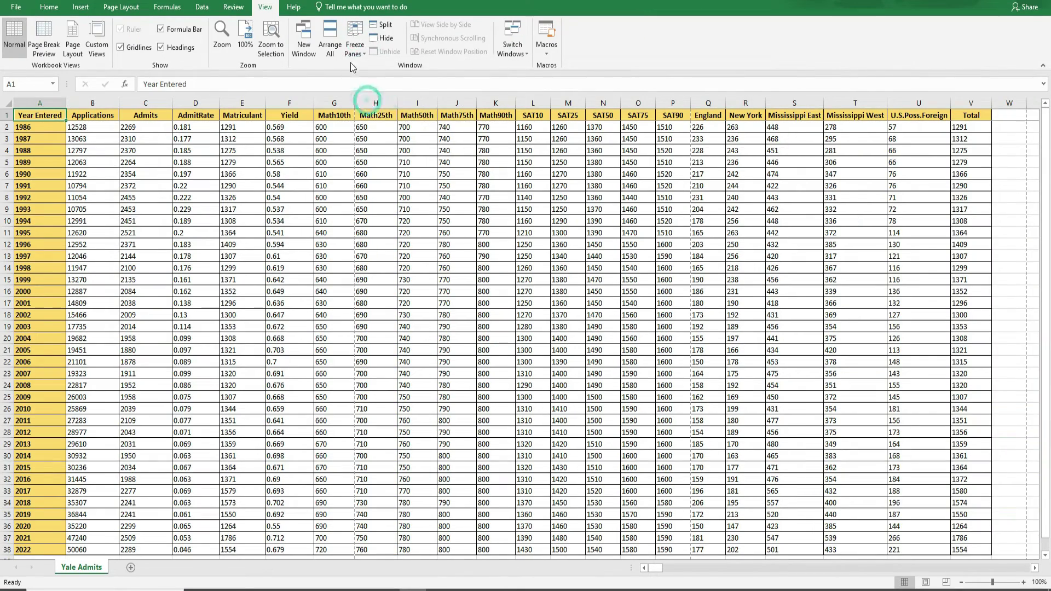
{"action": "left_click", "coordinate": [351, 54]}
{"action": "left_click", "coordinate": [367, 97]}
{"action": "scroll", "coordinate": [107, 192], "scroll_direction": "down", "scroll_amount": 1}
{"action": "scroll", "coordinate": [106, 193], "scroll_direction": "up", "scroll_amount": 1}
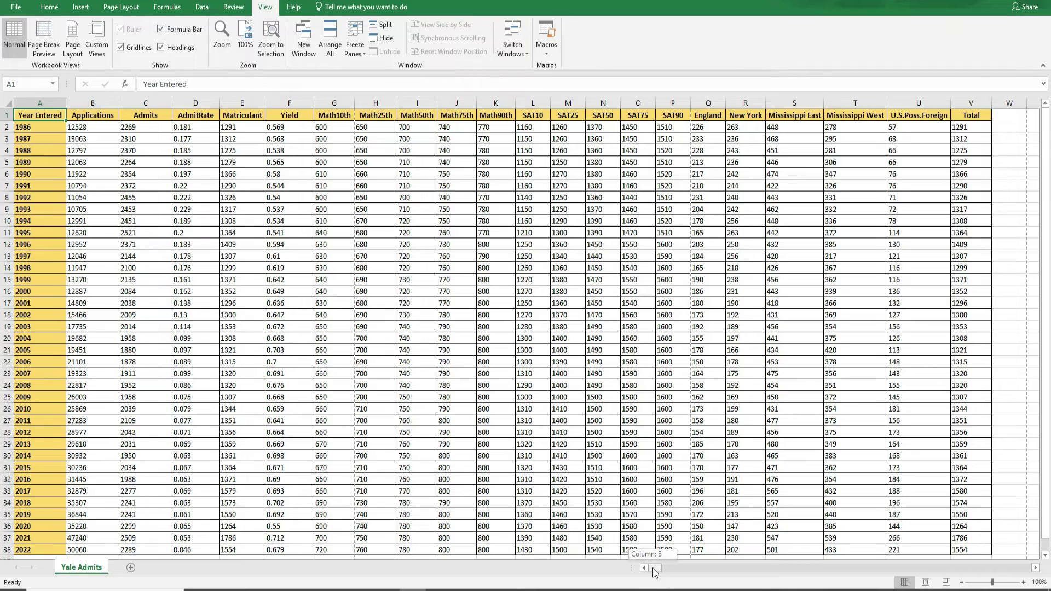
{"action": "left_click_drag", "start_coordinate": [654, 570], "coordinate": [629, 563]}
Freeze the top header row instead, then select cell H8 to test scrolling.
{"action": "left_click", "coordinate": [351, 48]}
{"action": "left_click", "coordinate": [378, 97]}
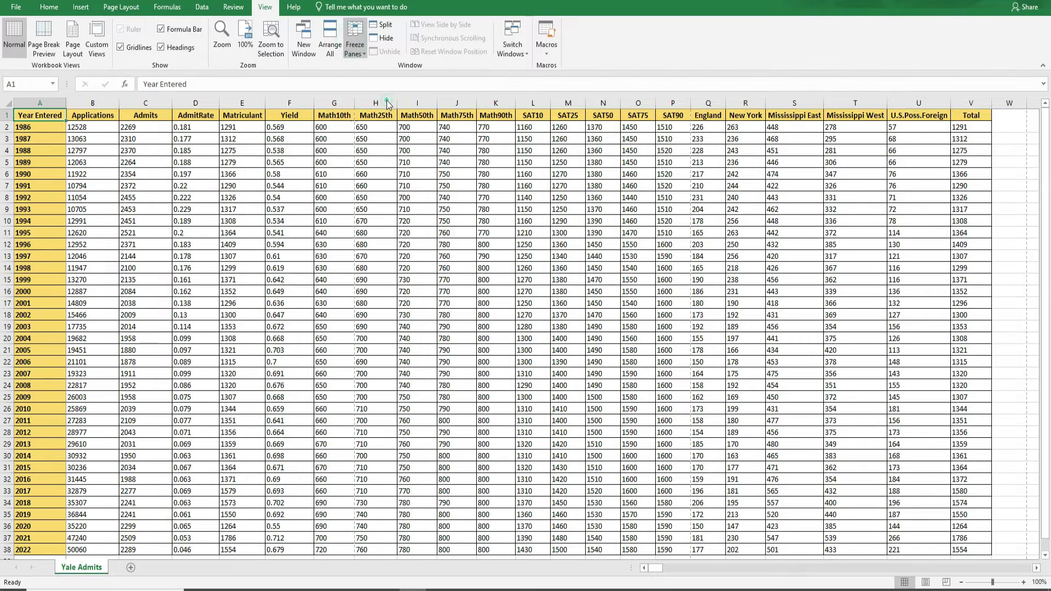
{"action": "left_click", "coordinate": [356, 53]}
{"action": "left_click", "coordinate": [385, 105]}
{"action": "left_click", "coordinate": [382, 199]}
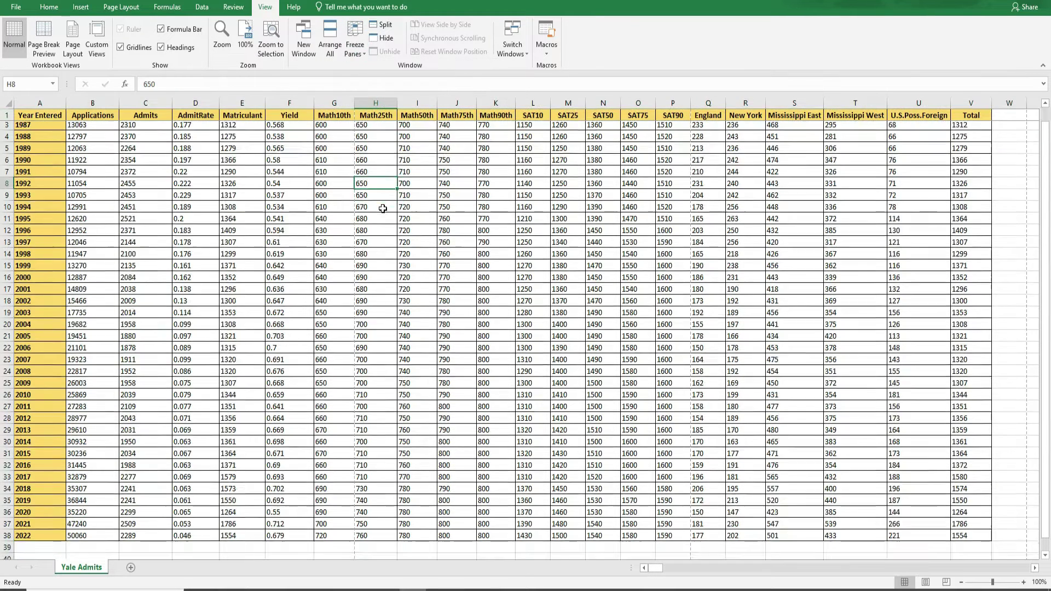
{"action": "scroll", "coordinate": [383, 209], "scroll_direction": "down", "scroll_amount": 8}
{"action": "scroll", "coordinate": [383, 209], "scroll_direction": "up", "scroll_amount": 8}
{"action": "scroll", "coordinate": [534, 215], "scroll_direction": "down", "scroll_amount": 3}
{"action": "scroll", "coordinate": [687, 221], "scroll_direction": "up", "scroll_amount": 3}
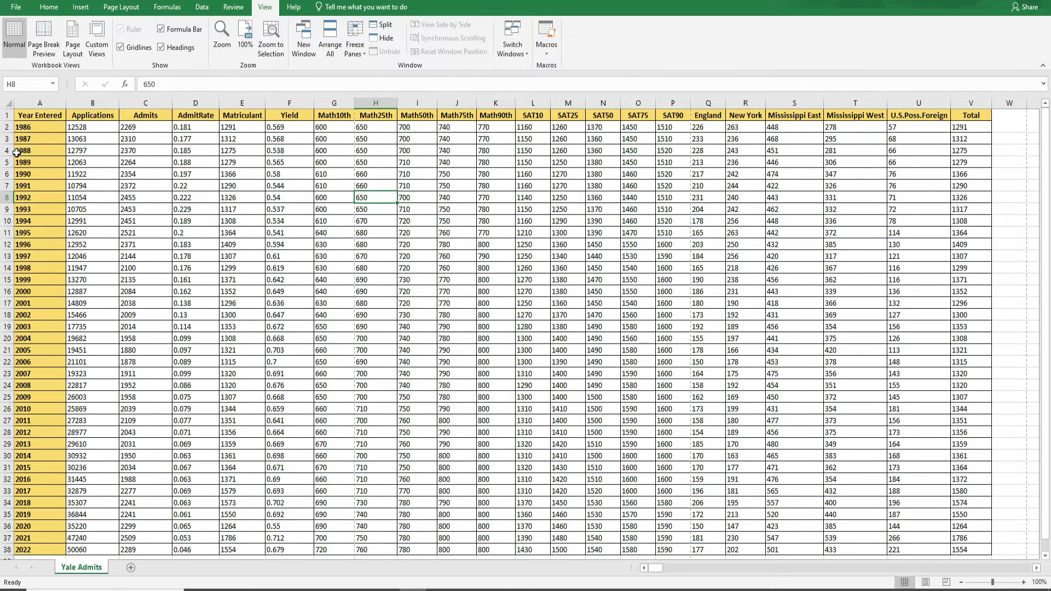
{"action": "left_click", "coordinate": [7, 385]}
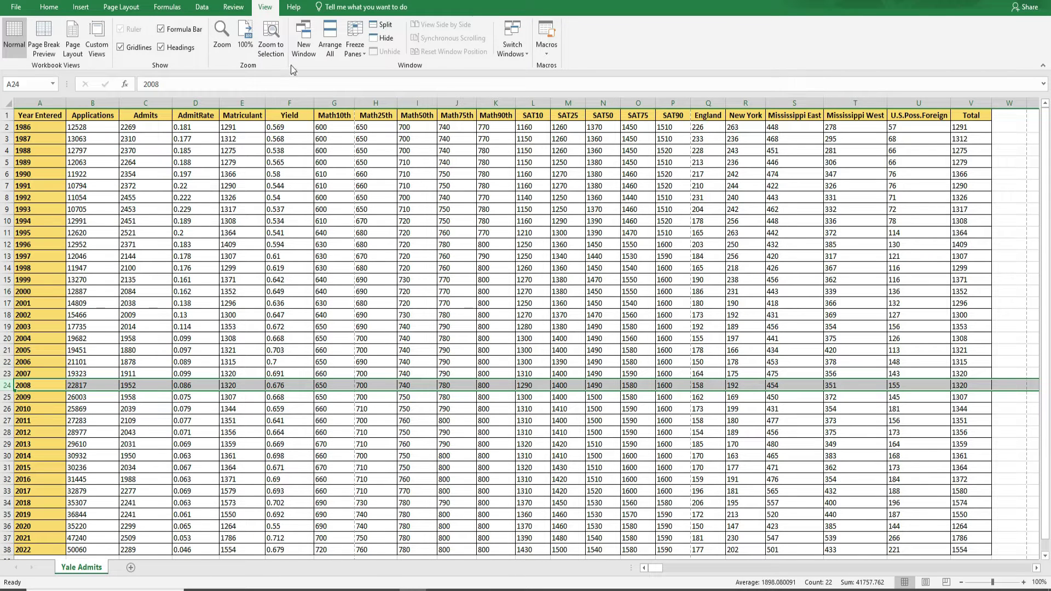
{"action": "left_click", "coordinate": [385, 24]}
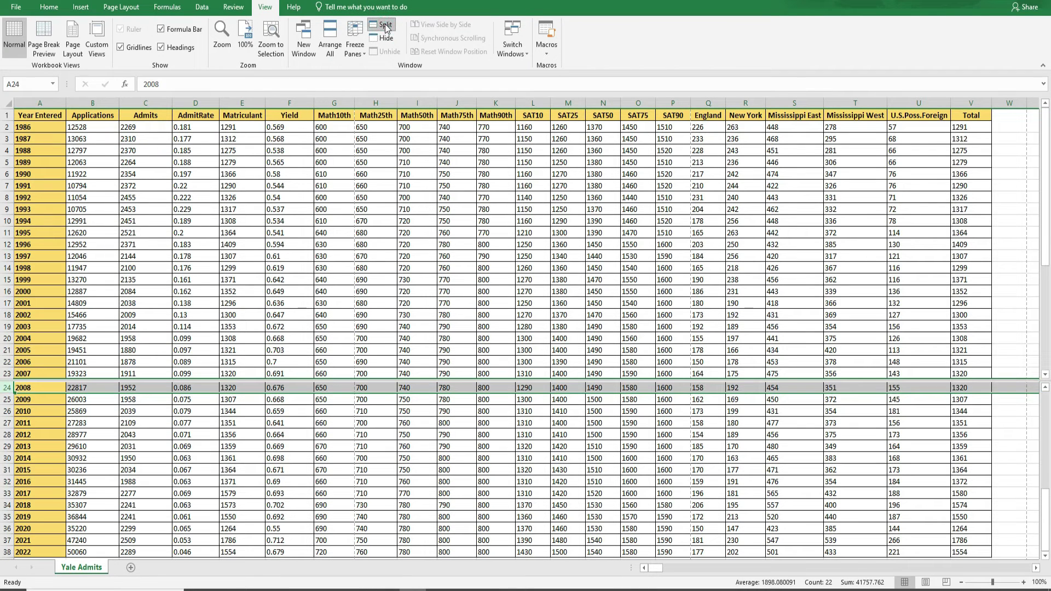
{"action": "scroll", "coordinate": [481, 210], "scroll_direction": "up", "scroll_amount": 1}
{"action": "scroll", "coordinate": [480, 210], "scroll_direction": "up", "scroll_amount": 1}
{"action": "scroll", "coordinate": [481, 210], "scroll_direction": "up", "scroll_amount": 2}
{"action": "scroll", "coordinate": [480, 210], "scroll_direction": "up", "scroll_amount": 1}
{"action": "scroll", "coordinate": [480, 211], "scroll_direction": "up", "scroll_amount": 1}
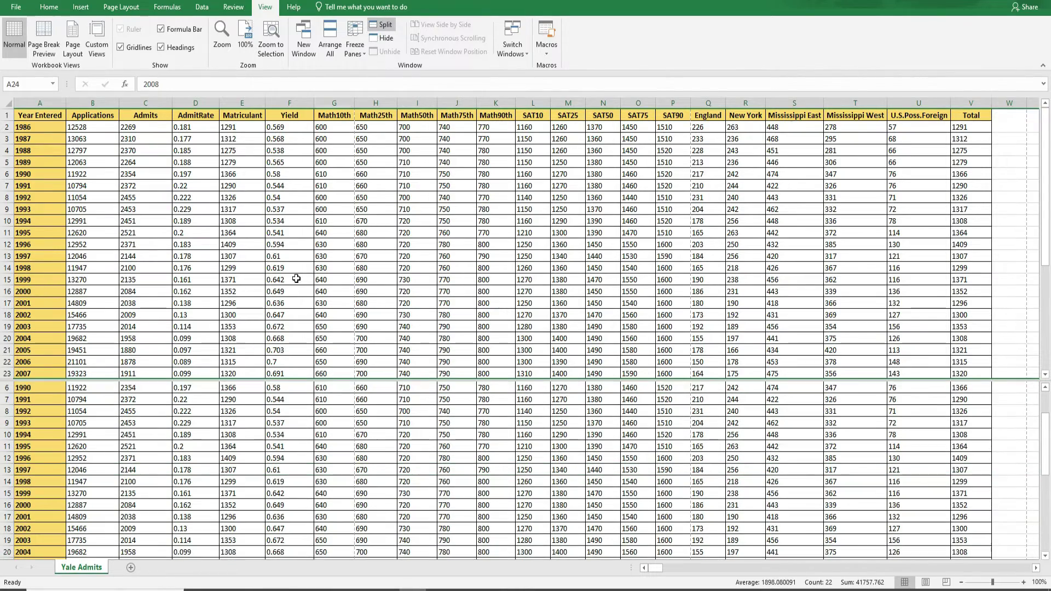
{"action": "left_click", "coordinate": [296, 279]}
{"action": "scroll", "coordinate": [295, 279], "scroll_direction": "down", "scroll_amount": 2}
{"action": "scroll", "coordinate": [296, 280], "scroll_direction": "down", "scroll_amount": 4}
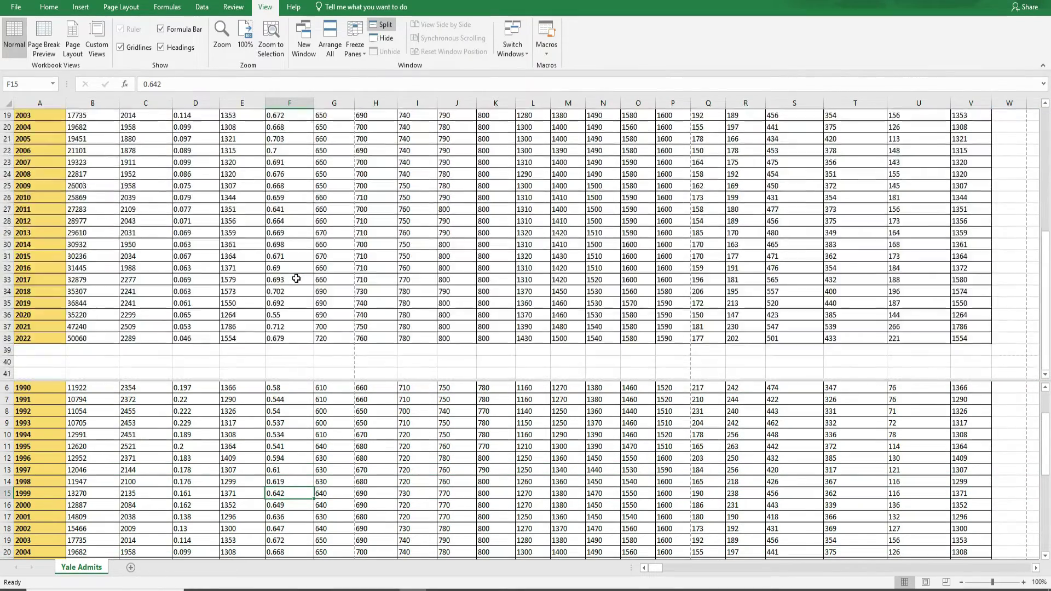
{"action": "scroll", "coordinate": [297, 279], "scroll_direction": "up", "scroll_amount": 1}
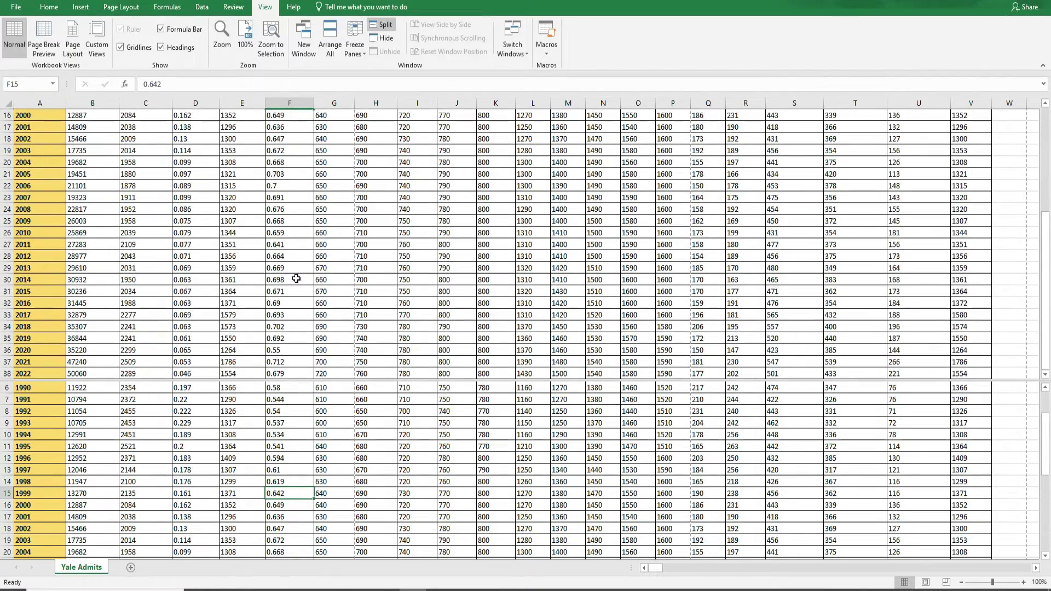
{"action": "scroll", "coordinate": [297, 279], "scroll_direction": "up", "scroll_amount": 1}
{"action": "scroll", "coordinate": [296, 279], "scroll_direction": "up", "scroll_amount": 1}
{"action": "scroll", "coordinate": [296, 279], "scroll_direction": "up", "scroll_amount": 3}
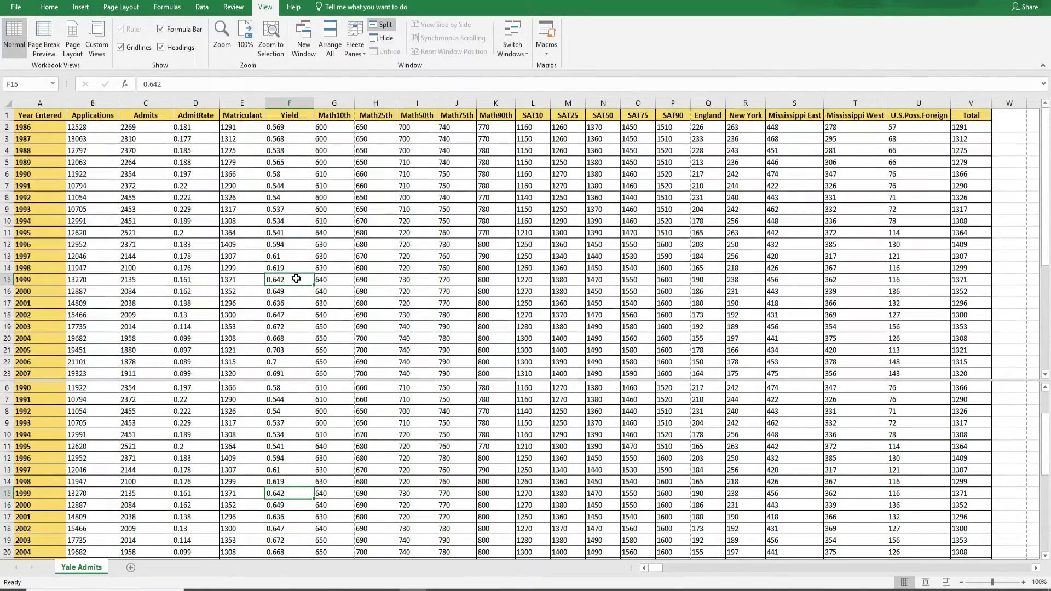
{"action": "left_click", "coordinate": [384, 25]}
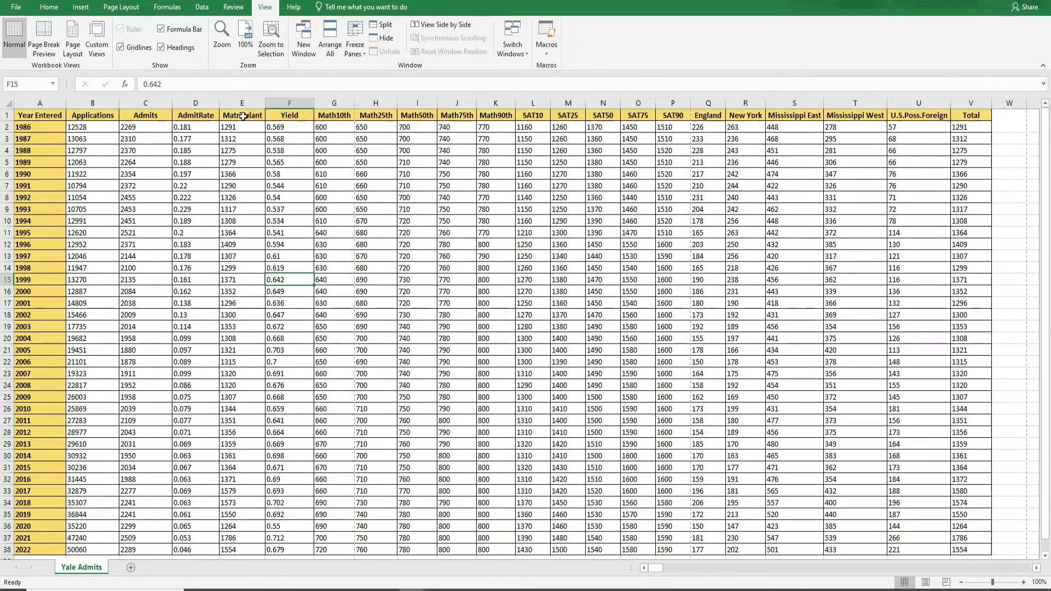
{"action": "left_click", "coordinate": [516, 43]}
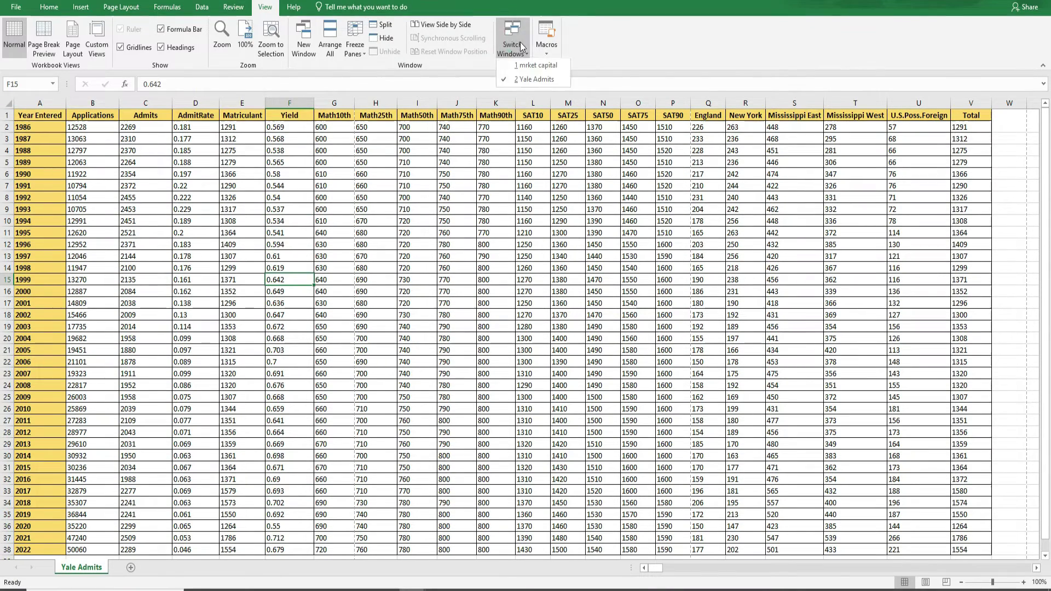
{"action": "left_click", "coordinate": [526, 70]}
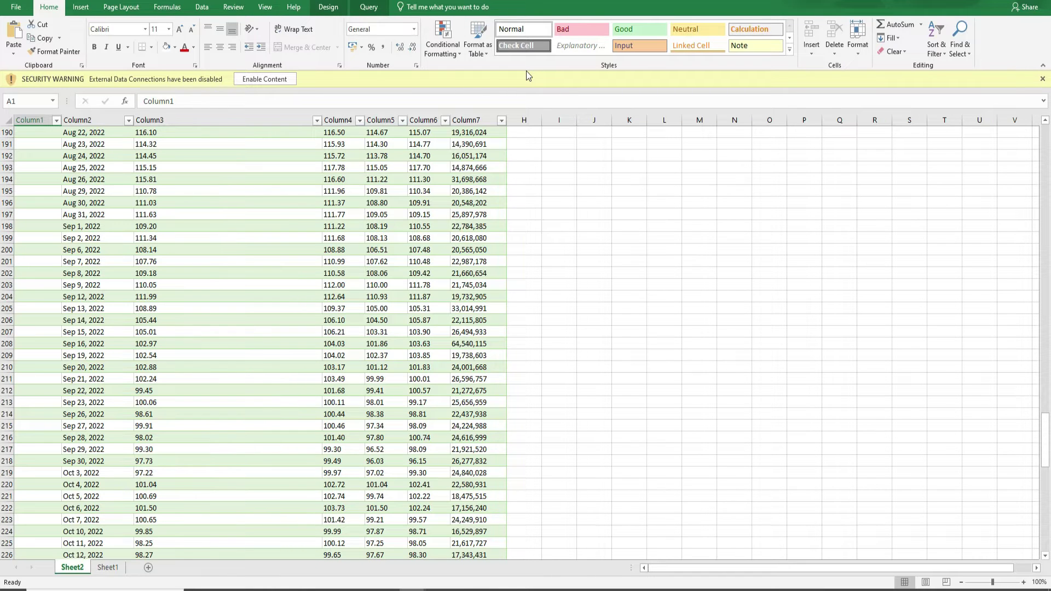
{"action": "left_click", "coordinate": [263, 8]}
{"action": "left_click", "coordinate": [512, 41]}
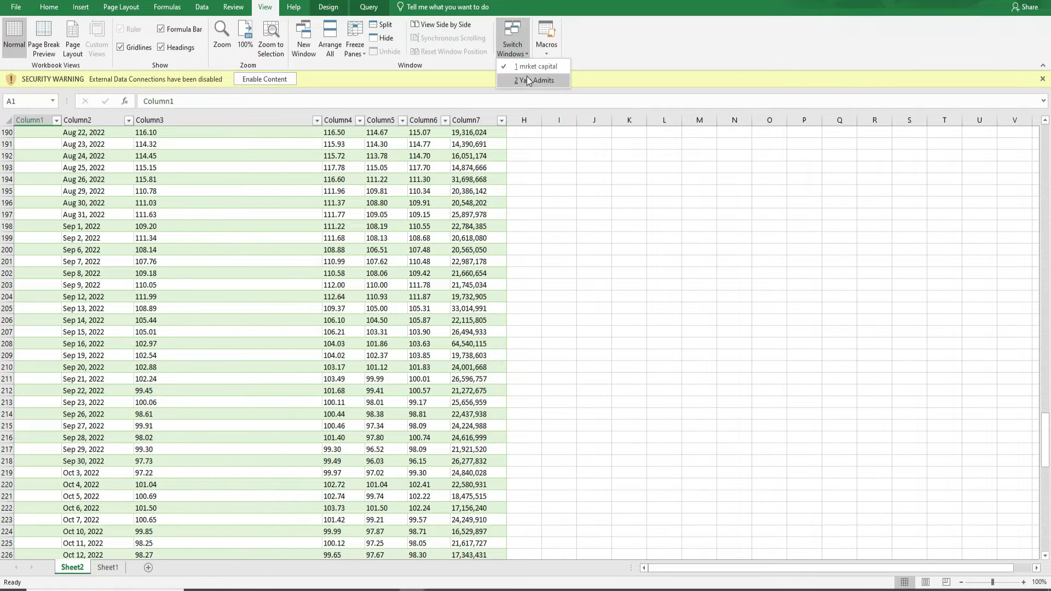
{"action": "left_click", "coordinate": [528, 80]}
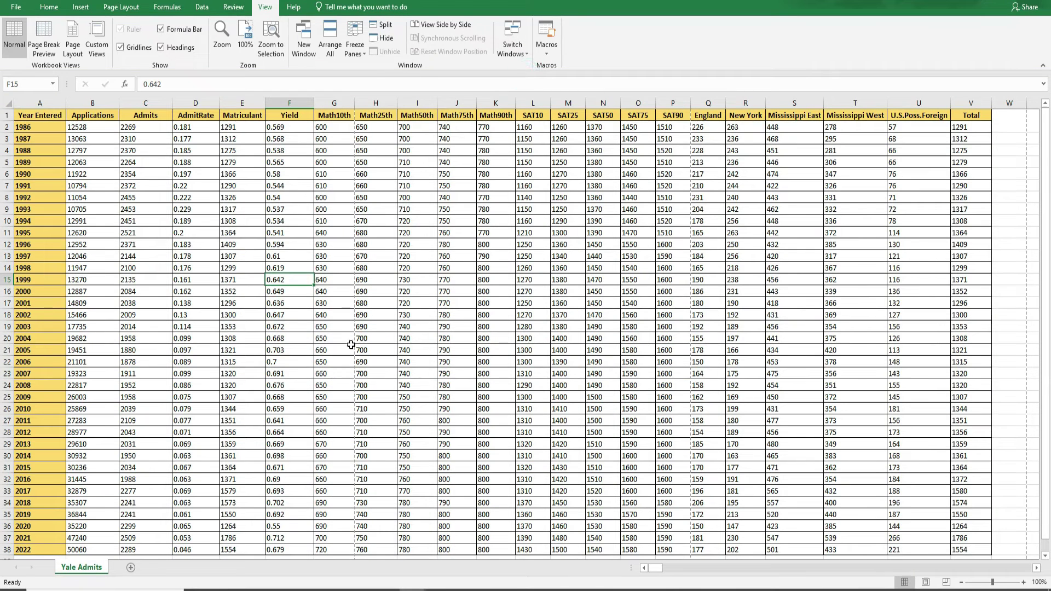